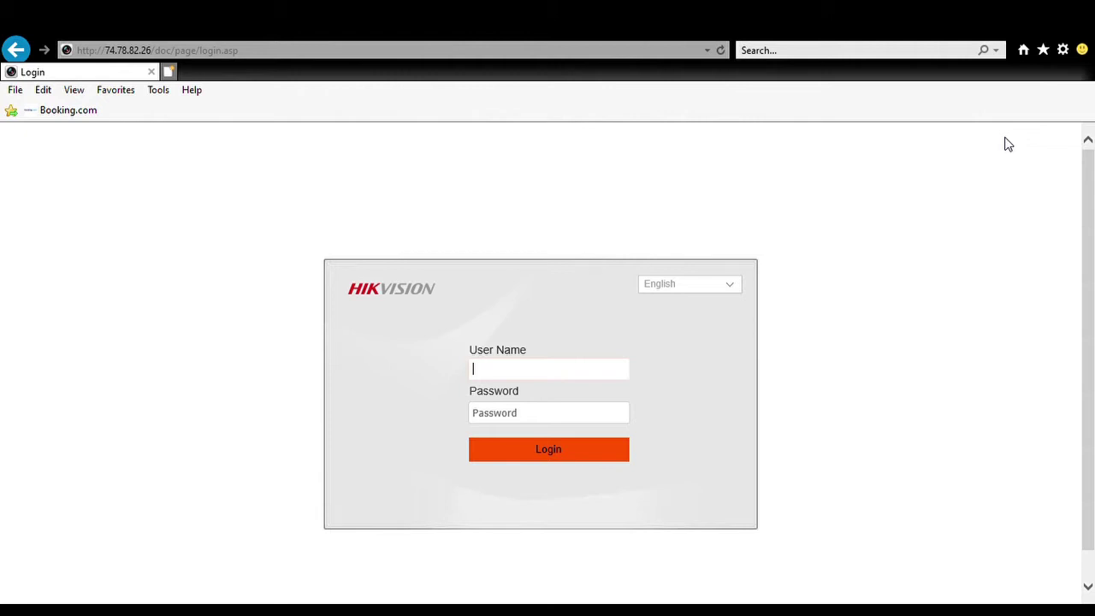
Step: Enter 'admin' as the user name on the Hikvision login form
type("admin")
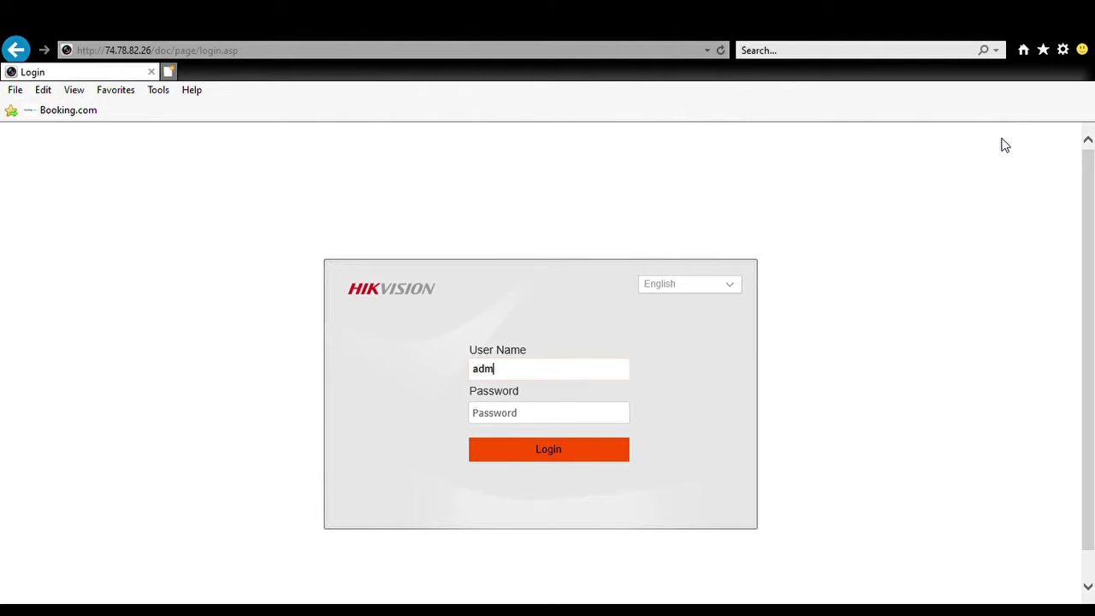
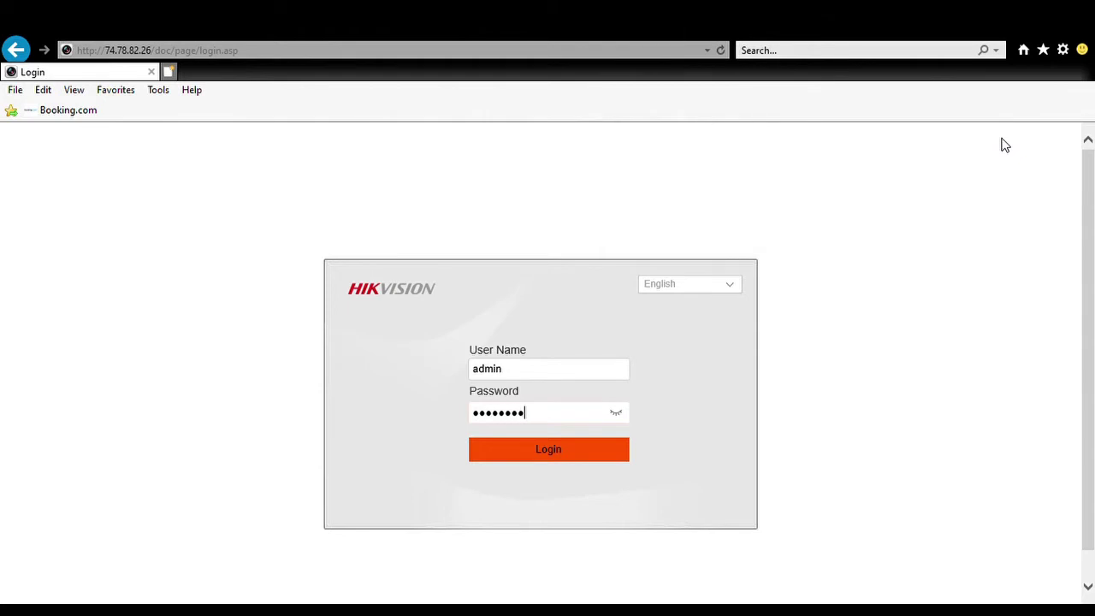
Step: Log in and drag the Main Entrance camera into the first Live View tile
left_click(578, 458)
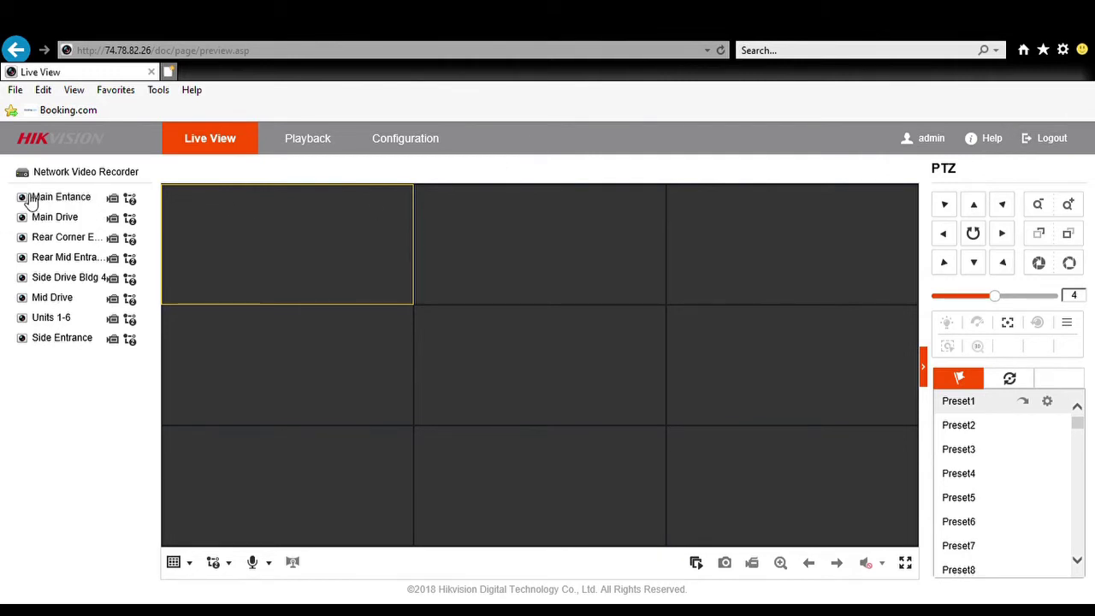
left_click_drag(29, 198, 191, 228)
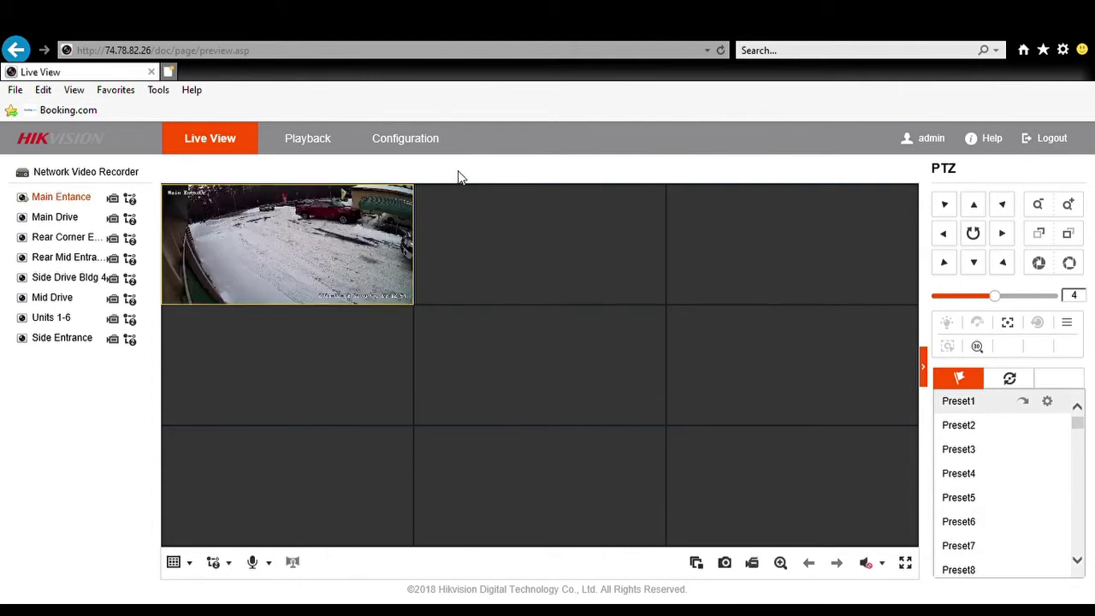
Step: Go to Configuration > System > Maintenance to reach the upgrade options
left_click(398, 143)
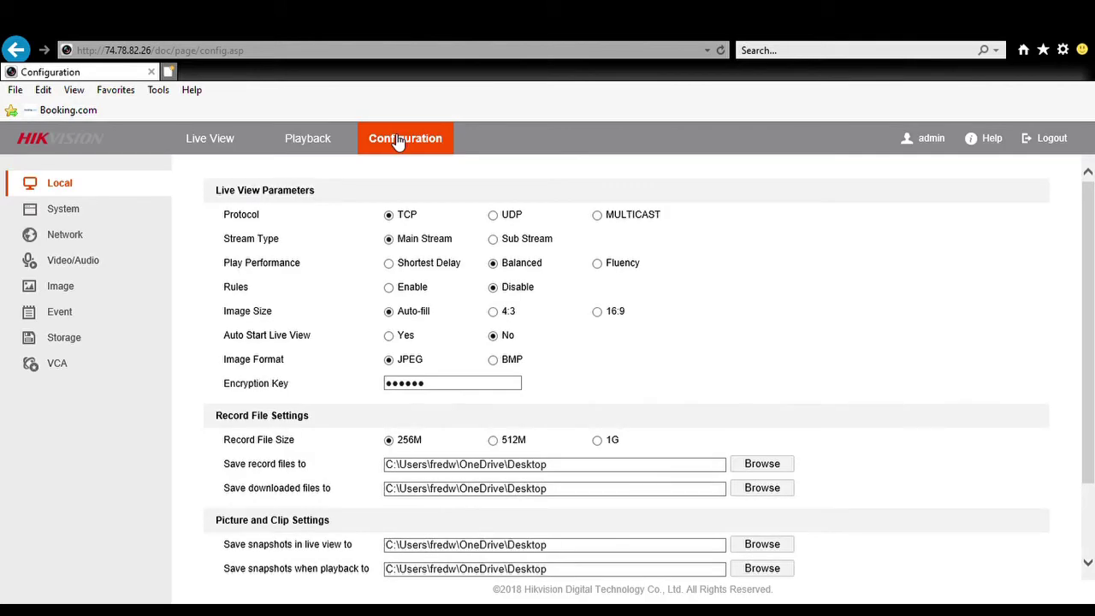
left_click(74, 214)
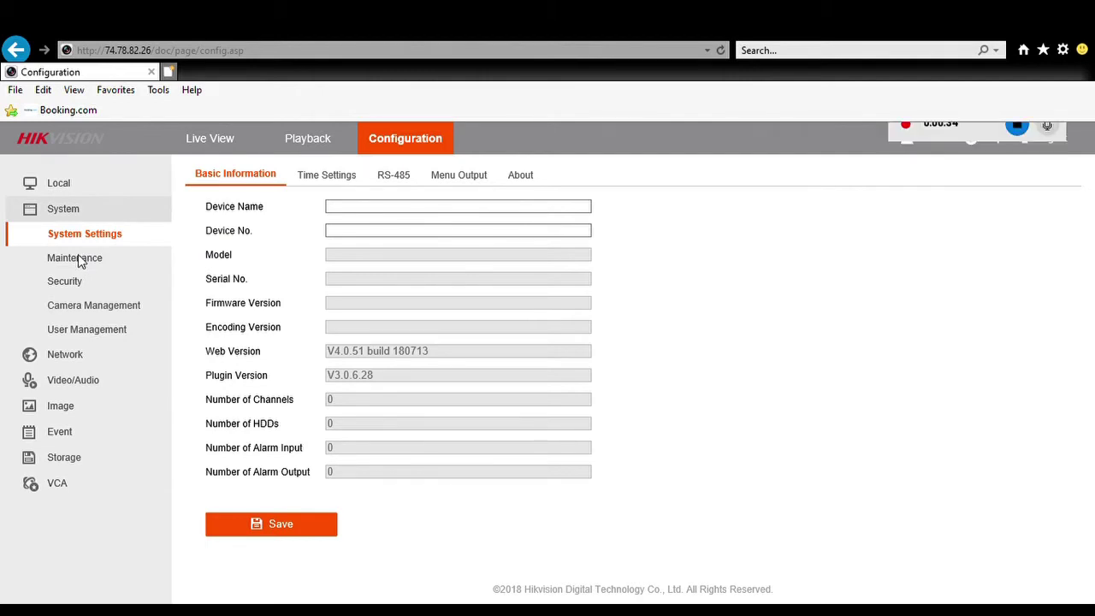
left_click(78, 257)
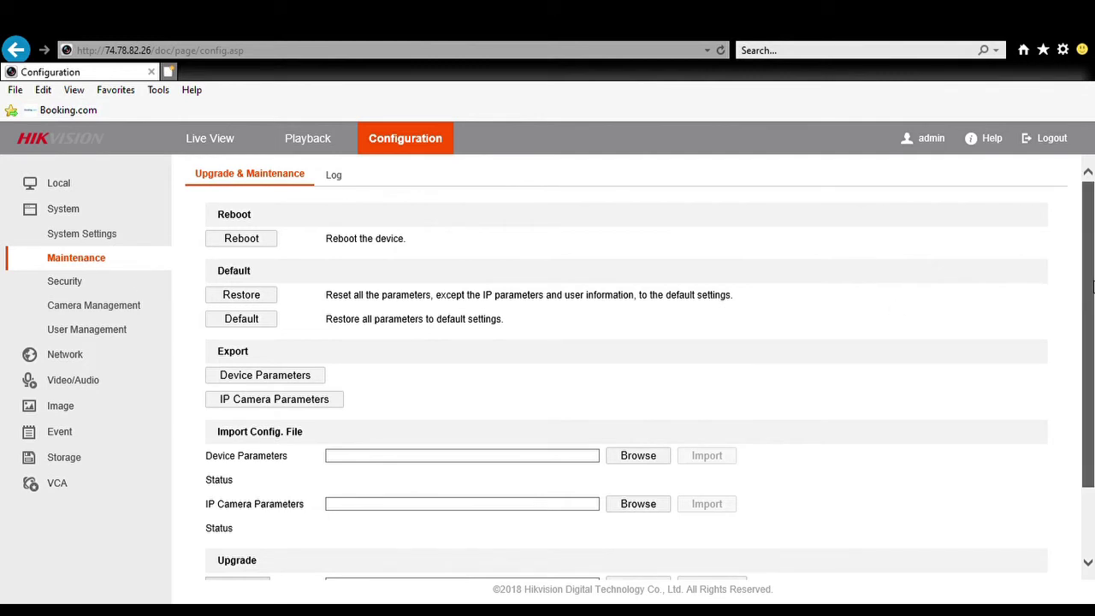
Step: Scroll down to the Upgrade section and back, then open the Local settings
left_click_drag(1090, 284, 1093, 367)
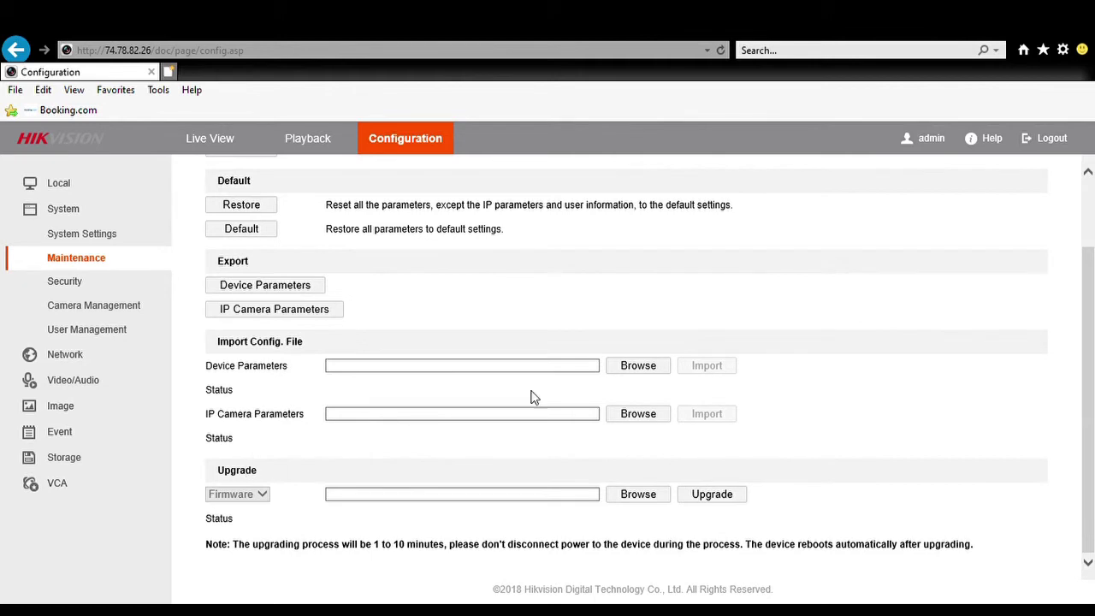
left_click_drag(1093, 346, 1094, 282)
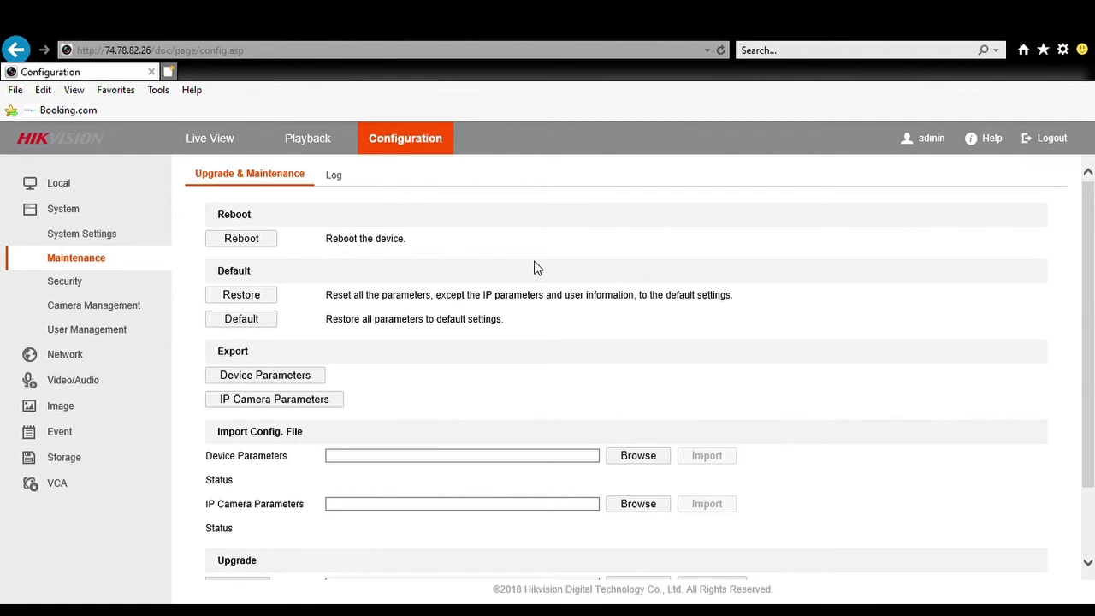
left_click(75, 193)
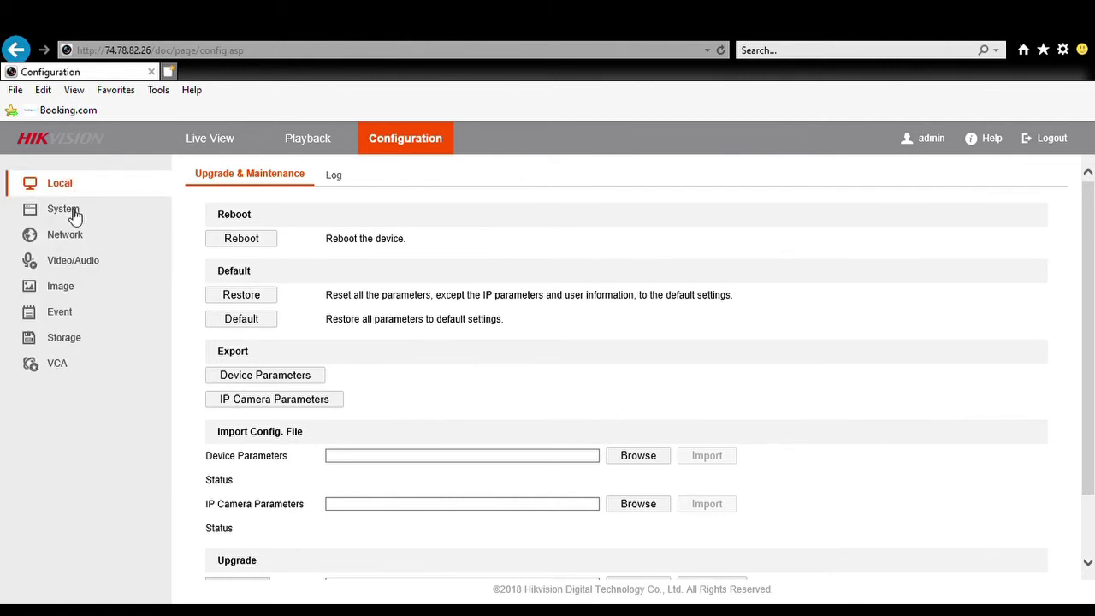
left_click(69, 183)
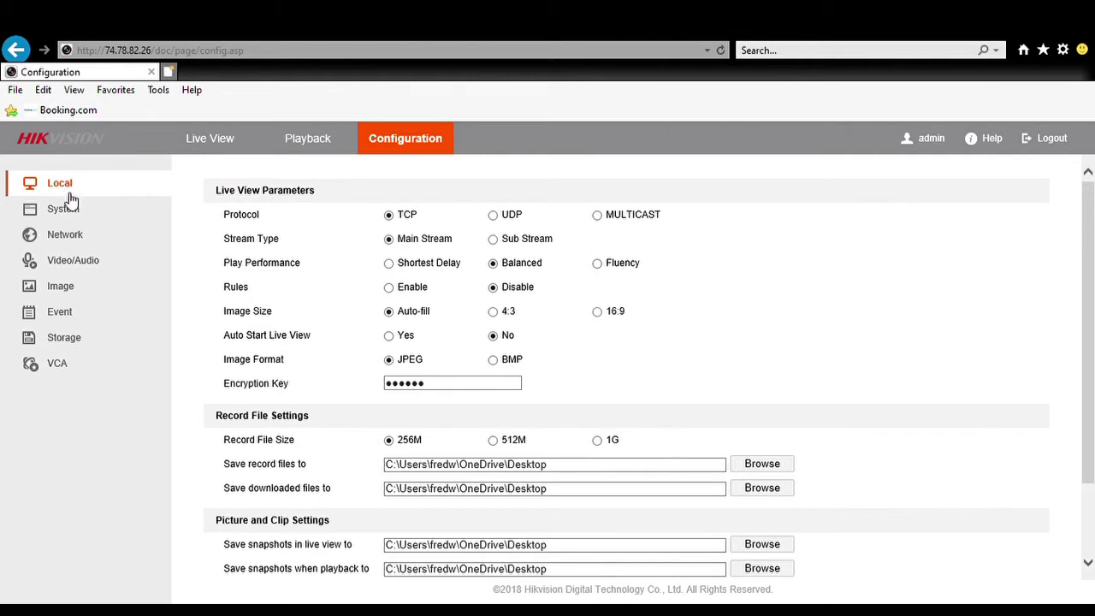
Step: Open System Settings and select the model number DS-7616NI-Q2 / 16P
left_click(72, 210)
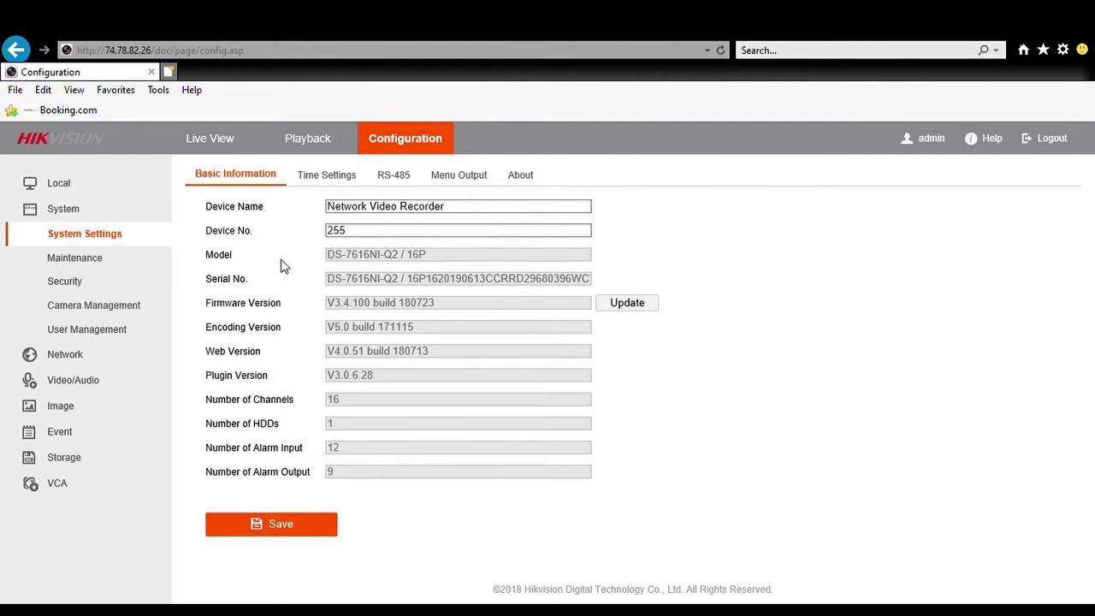
left_click_drag(328, 256, 336, 258)
left_click_drag(375, 257, 442, 257)
key("ctrl+c")
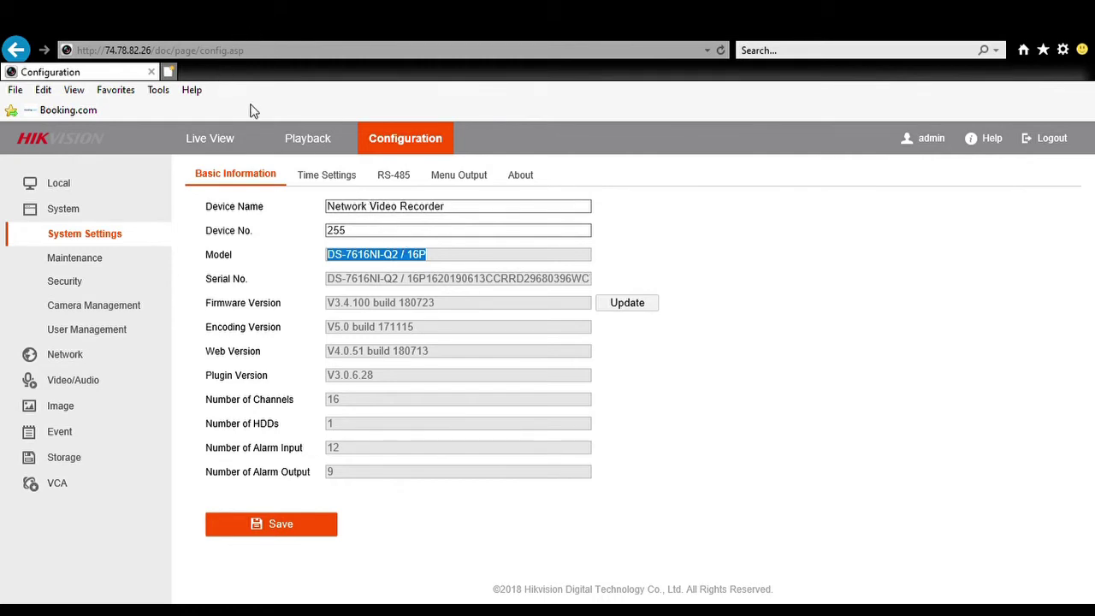
Step: Load hikvision.com in a new browser tab
left_click(169, 72)
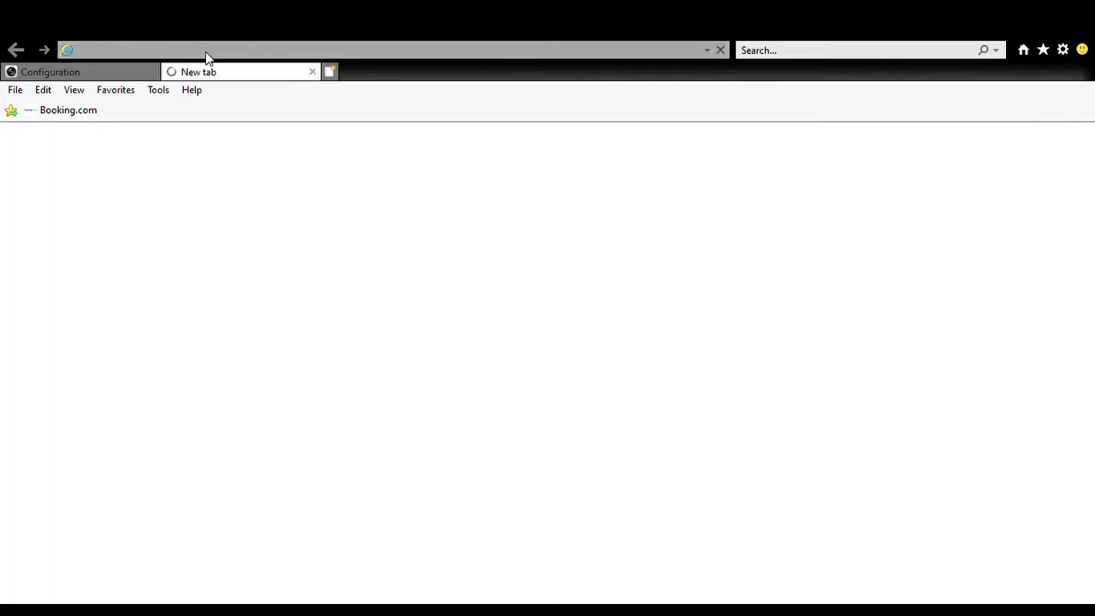
type("h")
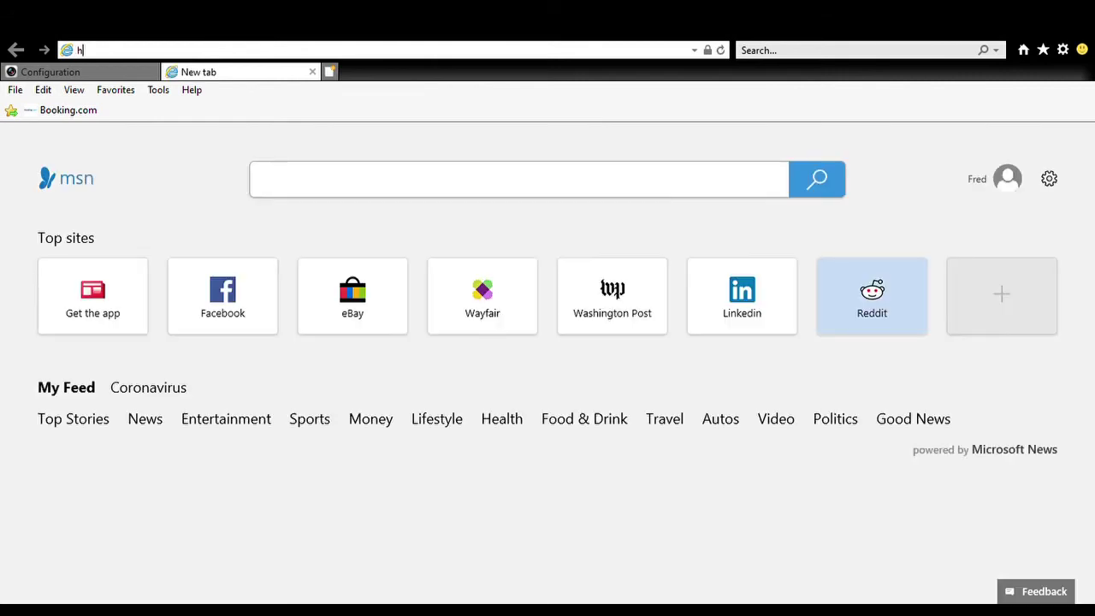
type("ikvision.com")
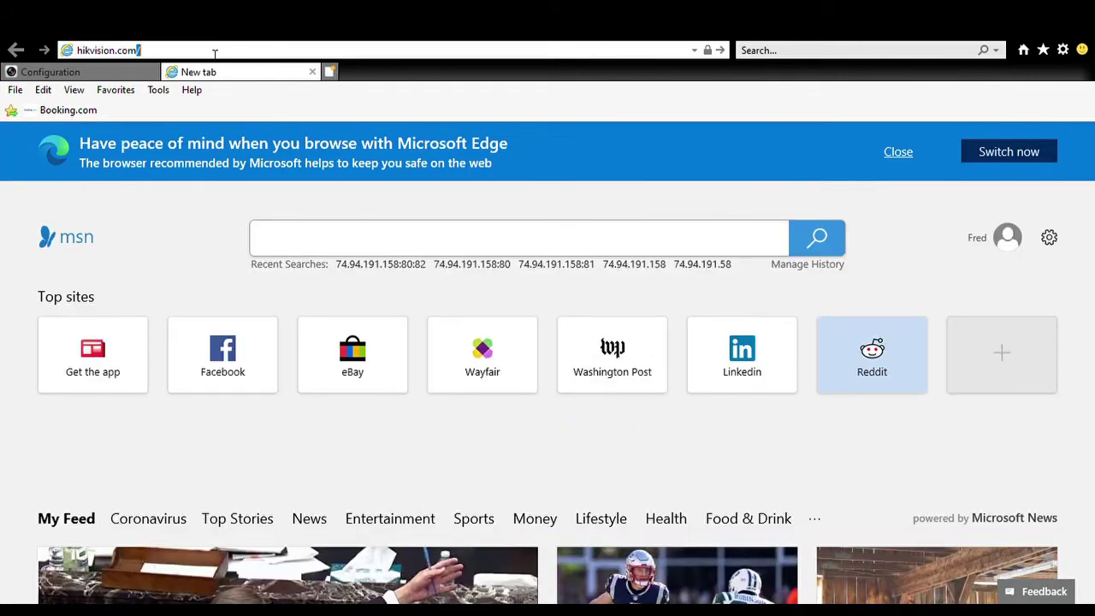
key("Return")
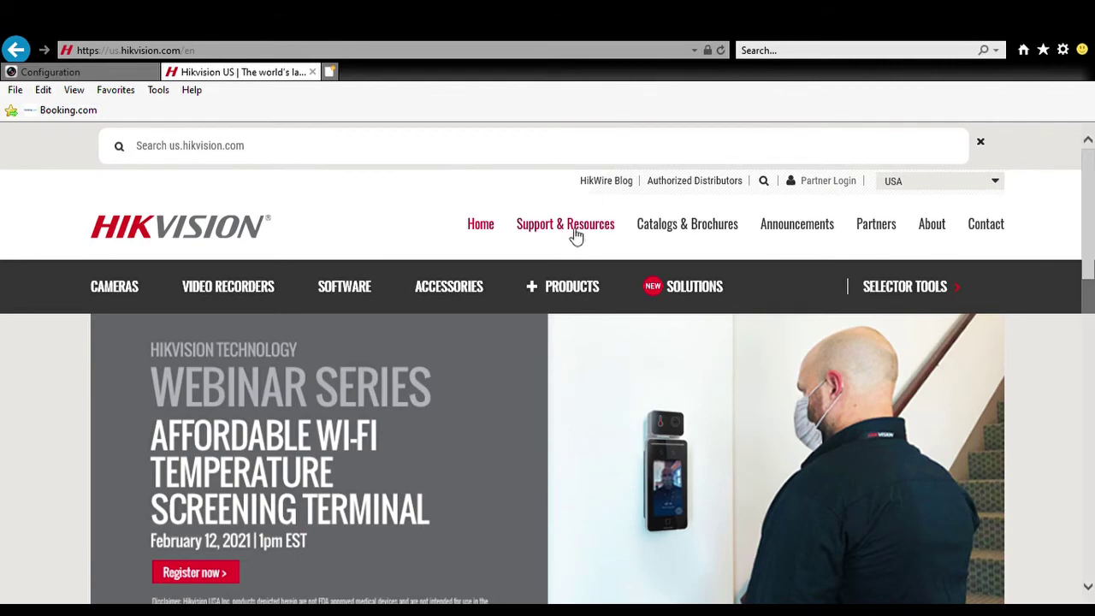
Step: Go to Support & Resources > Downloads > Firmware > Video Recorders
mouse_move(572, 231)
mouse_move(562, 303)
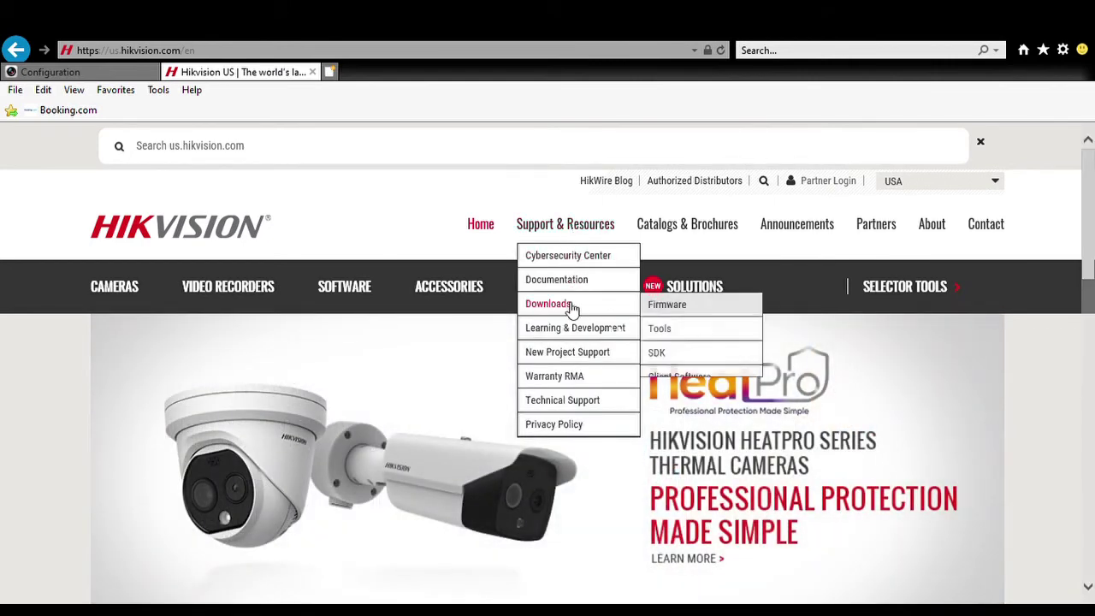
mouse_move(676, 314)
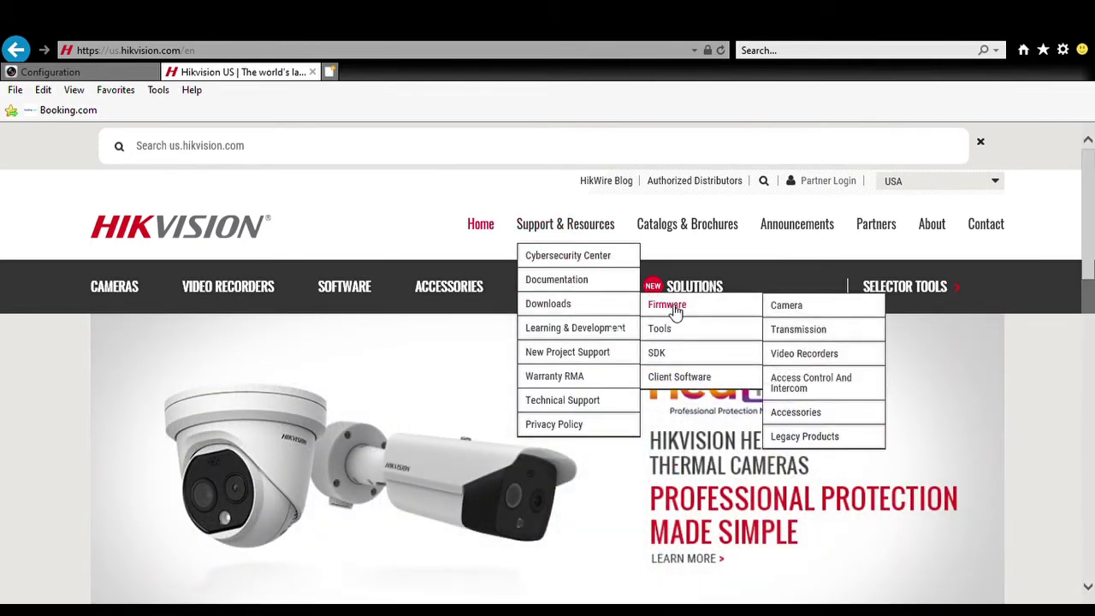
left_click(796, 358)
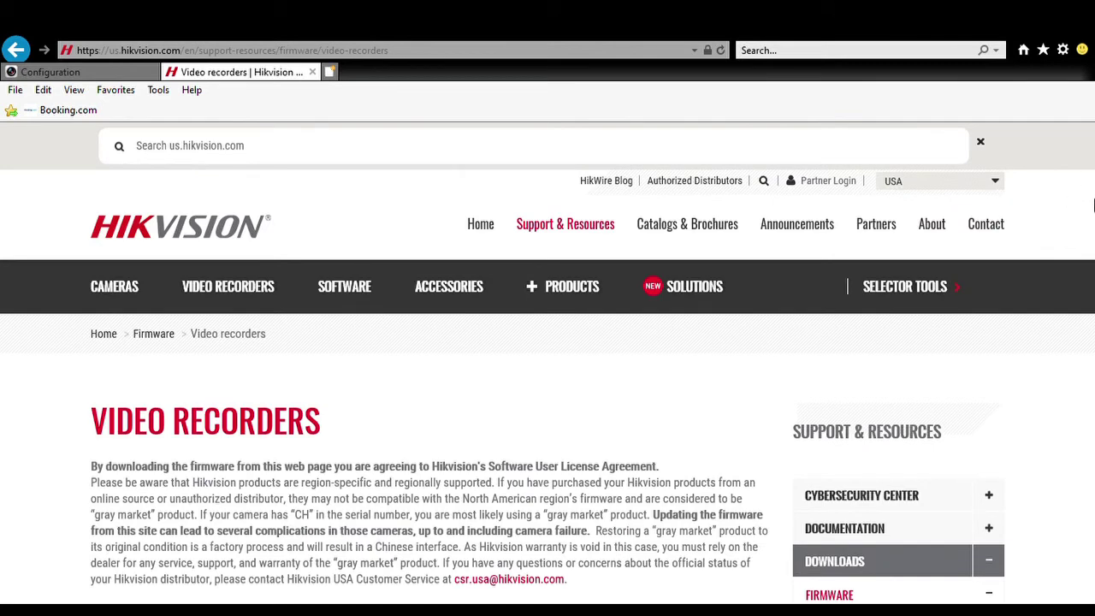
Step: Search the firmware list for the pasted model number DS-7616NI-Q2 / 16P
scroll(1064, 417, "down", 2)
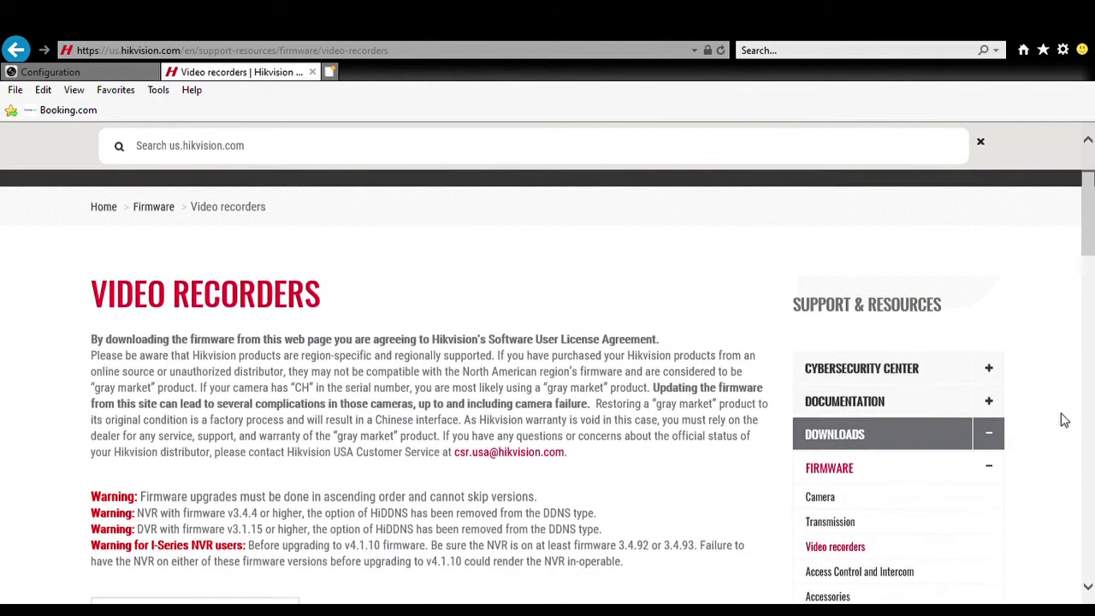
scroll(1063, 419, "down", 3)
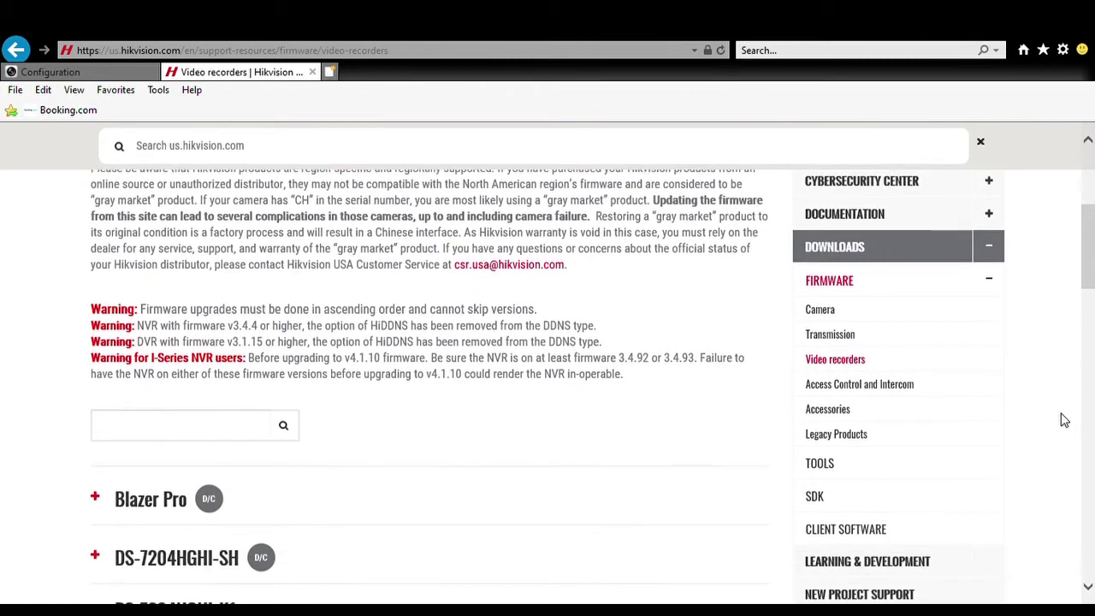
left_click(128, 433)
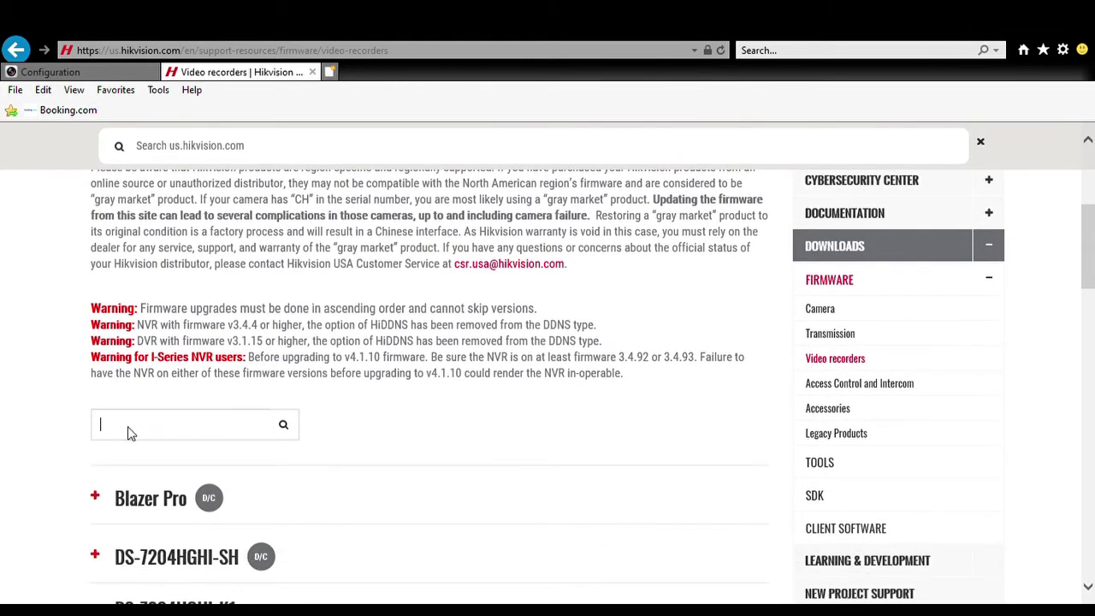
key("ctrl+v")
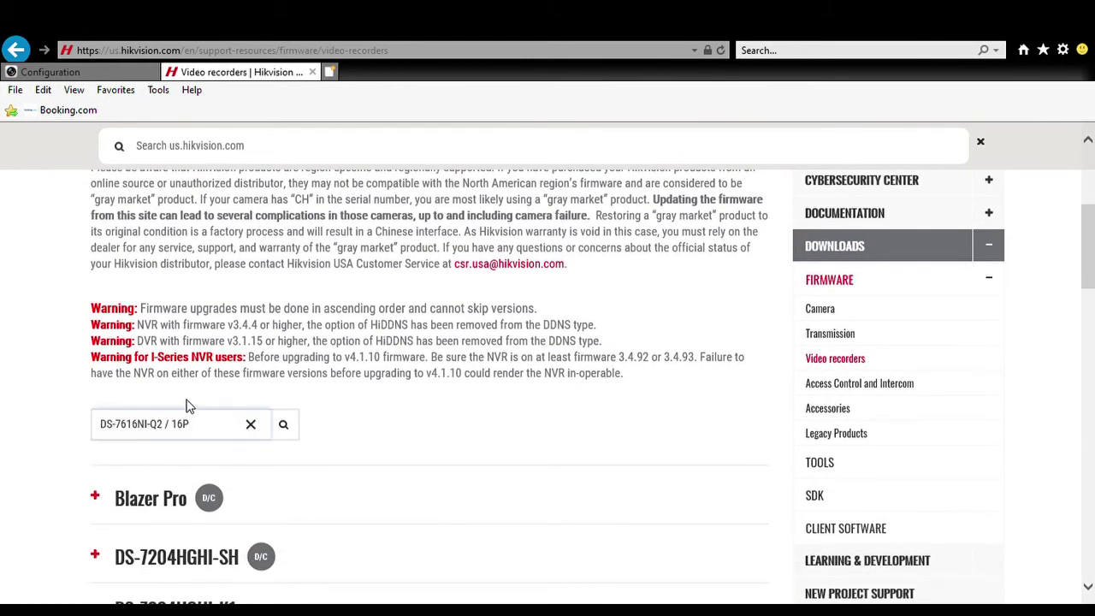
left_click(295, 429)
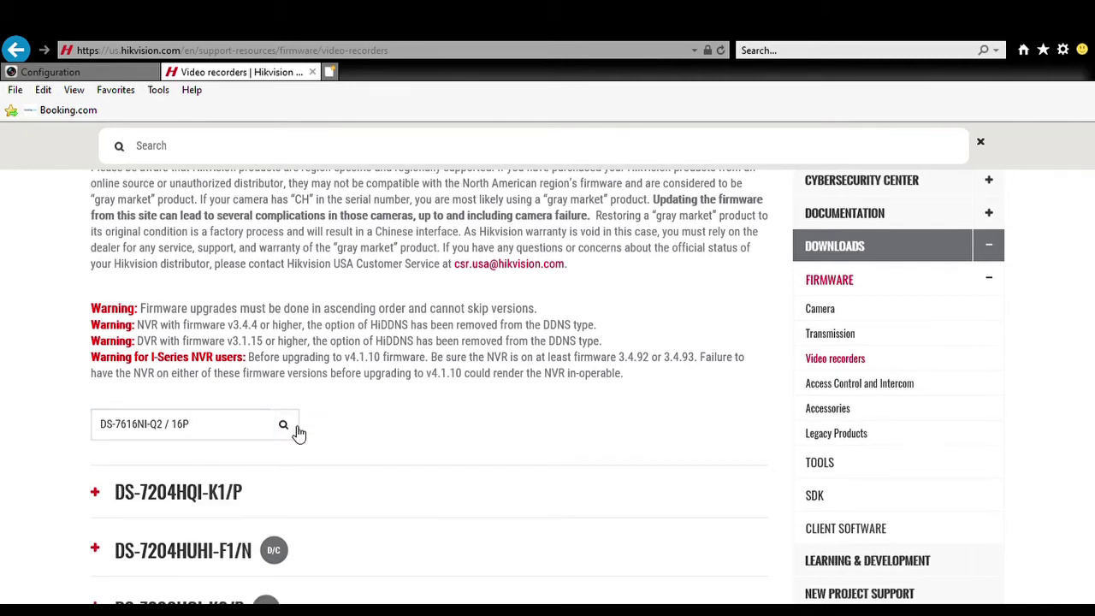
Step: Remove the extra space before 16P and rerun the search
left_click(227, 435)
key("Left")
key("Left")
key("Left")
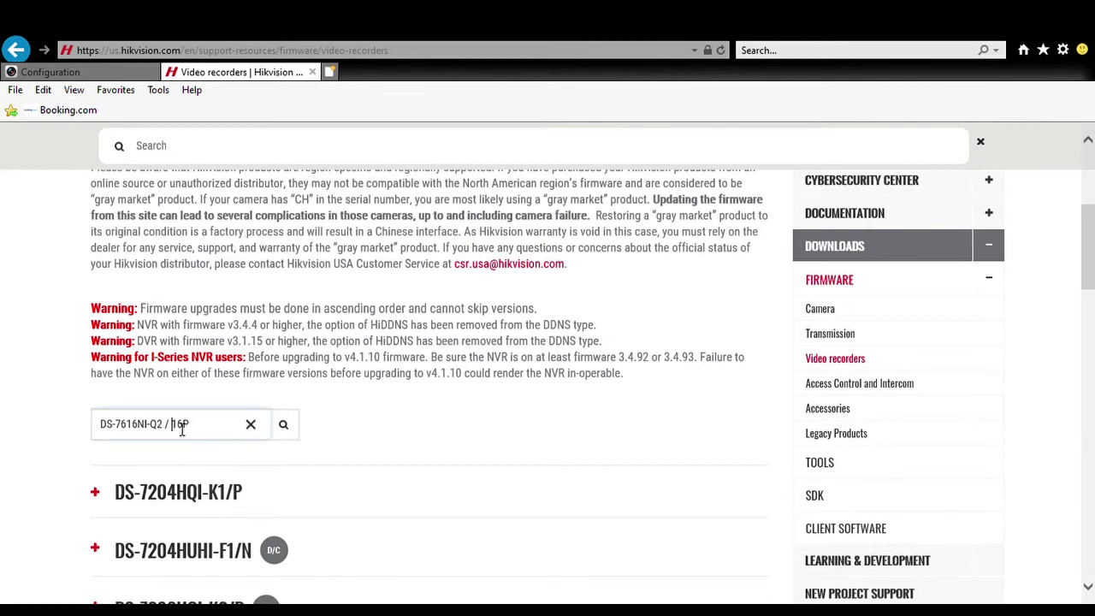
key("BackSpace")
left_click(284, 424)
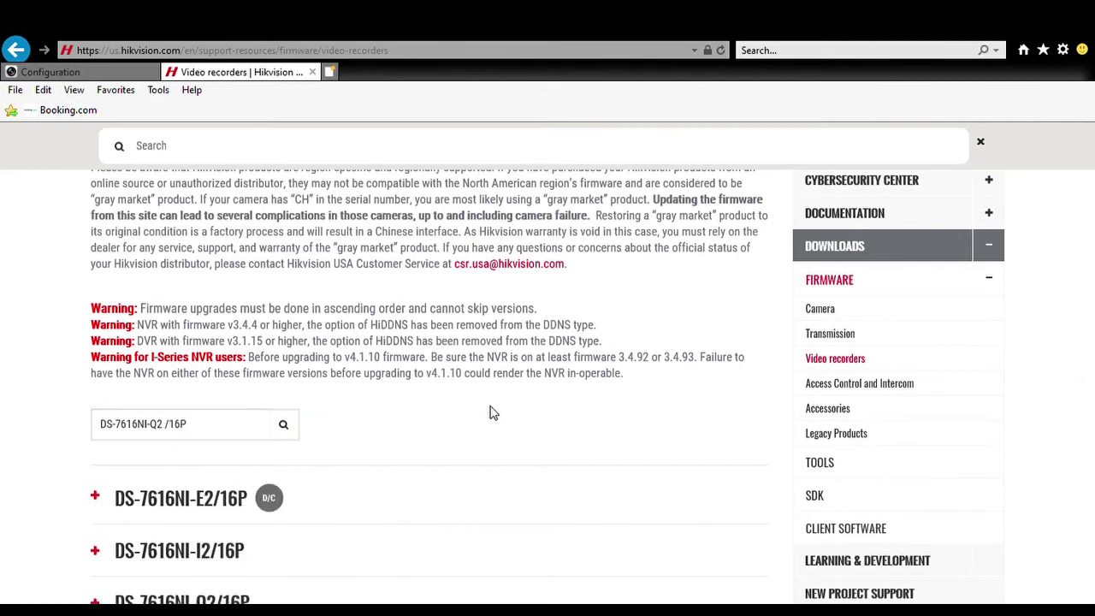
scroll(1093, 313, "down", 1)
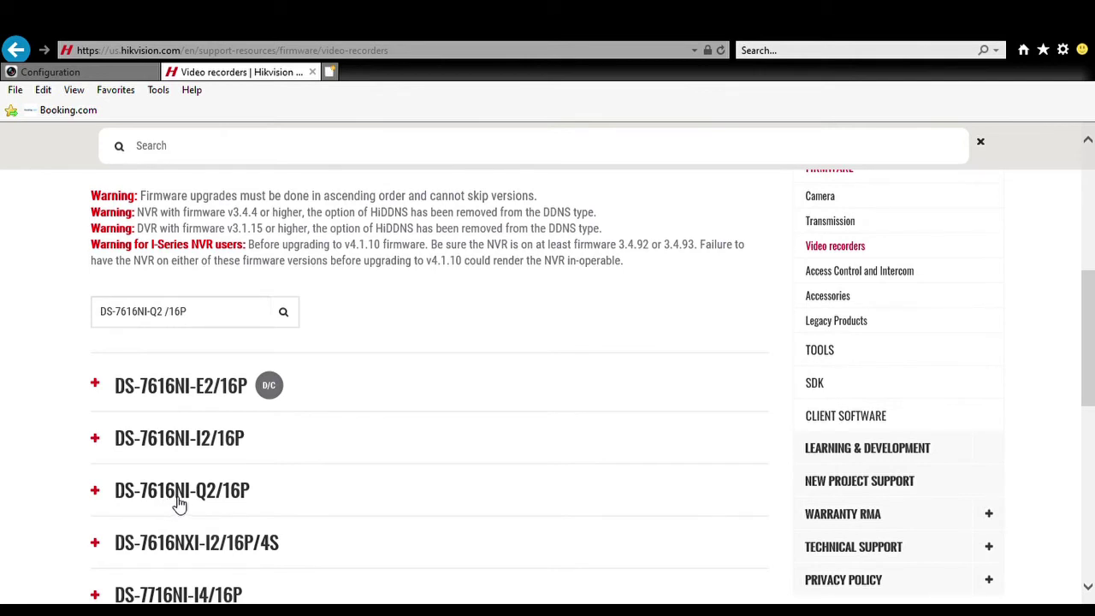
Step: Expand DS-7616NI-Q2/16P and download firmware V4.30.055, agreeing to the license
left_click(97, 494)
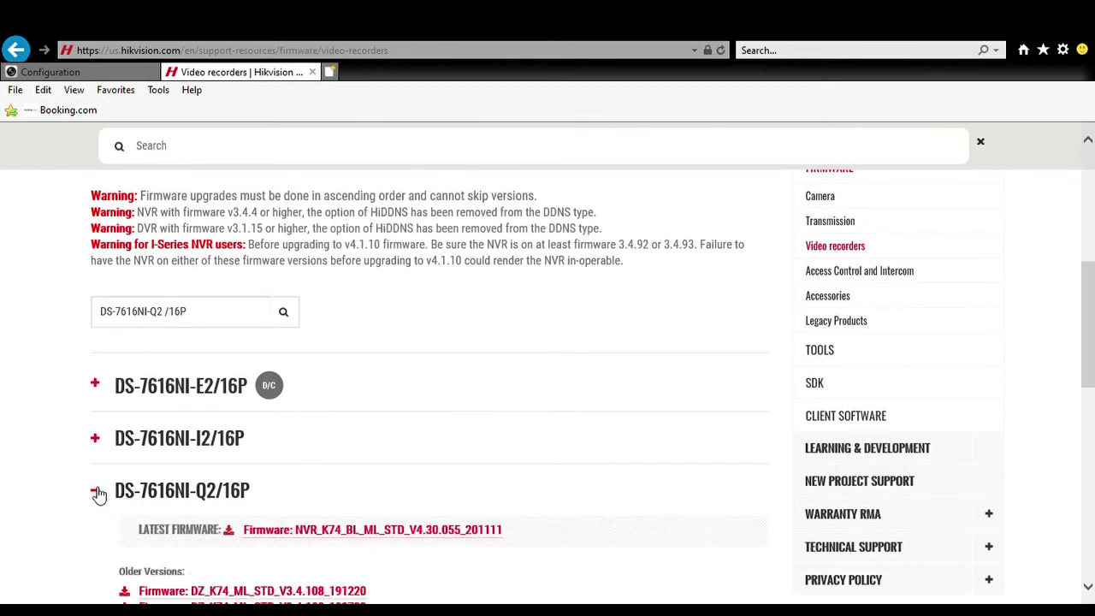
scroll(1091, 296, "down", 1)
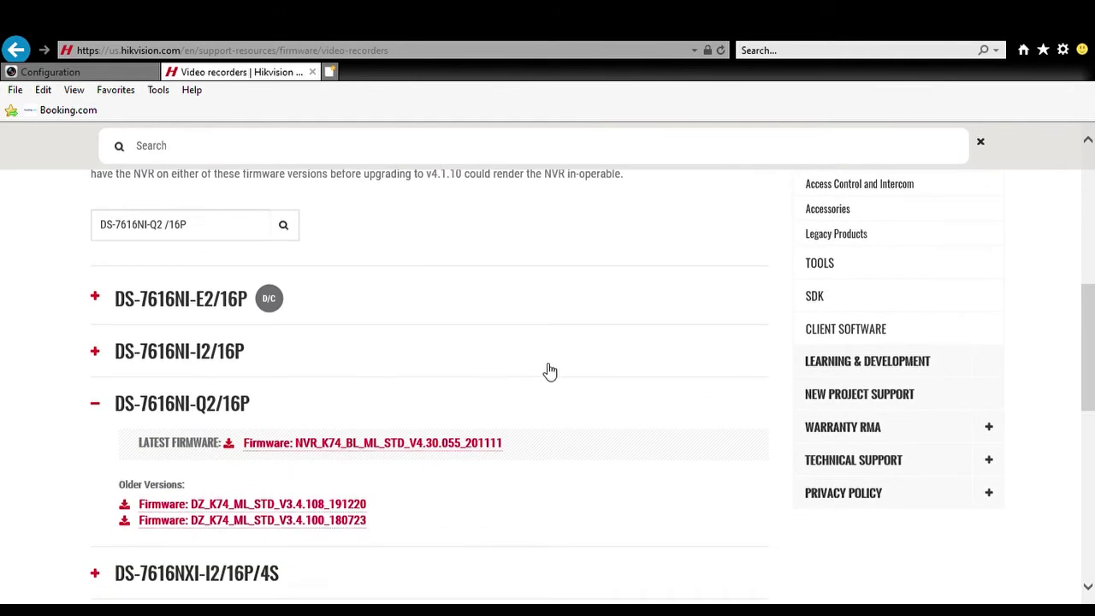
left_click(428, 445)
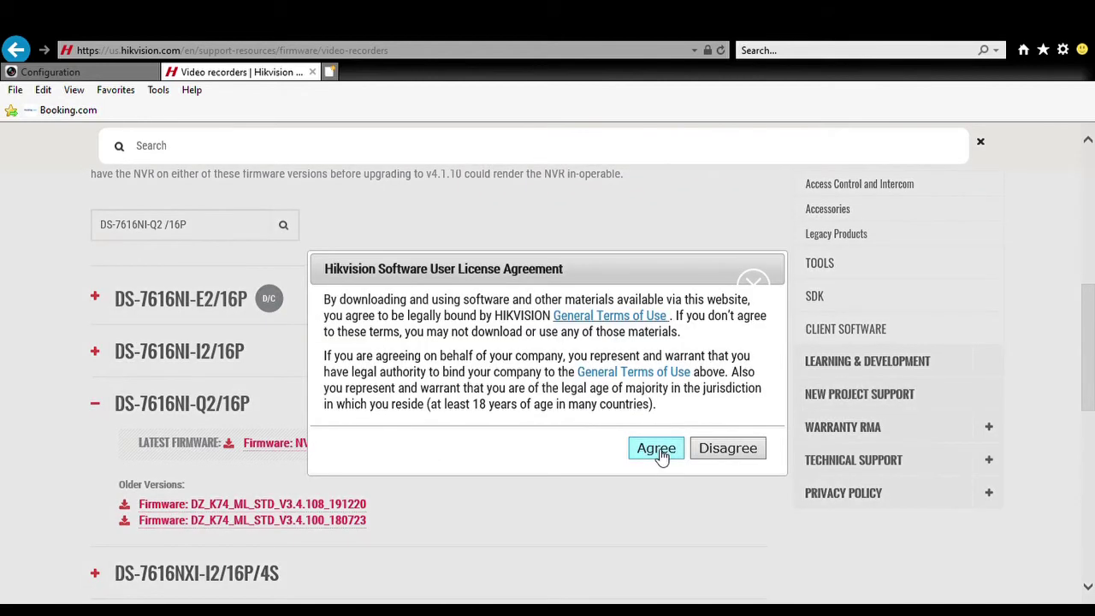
left_click(655, 449)
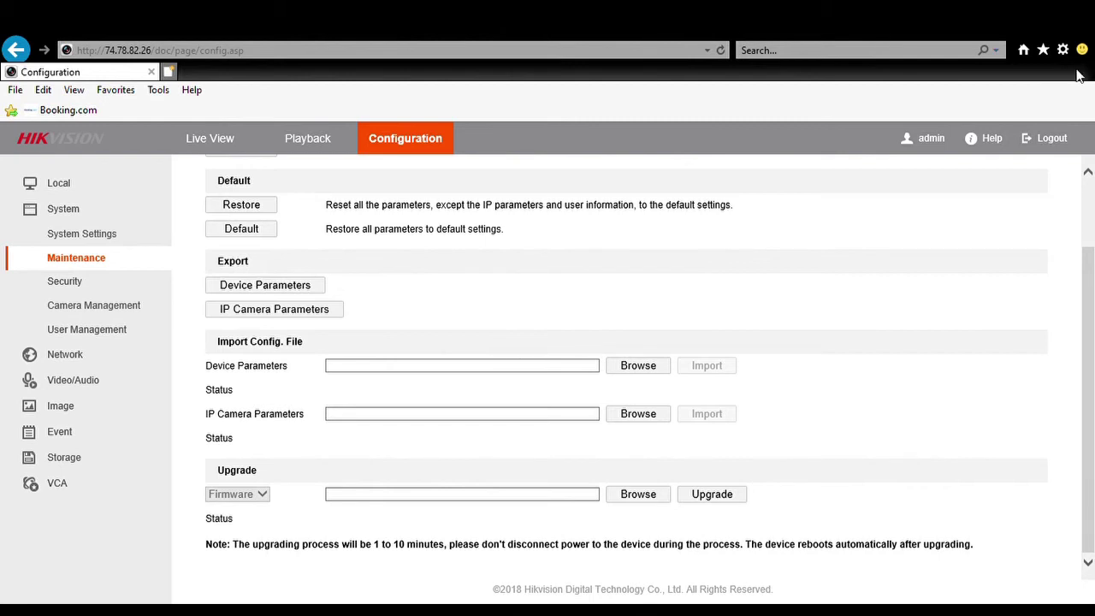
Step: Choose digicap.dav as the firmware file in the Upgrade section
left_click_drag(1091, 286, 1093, 386)
left_click(642, 496)
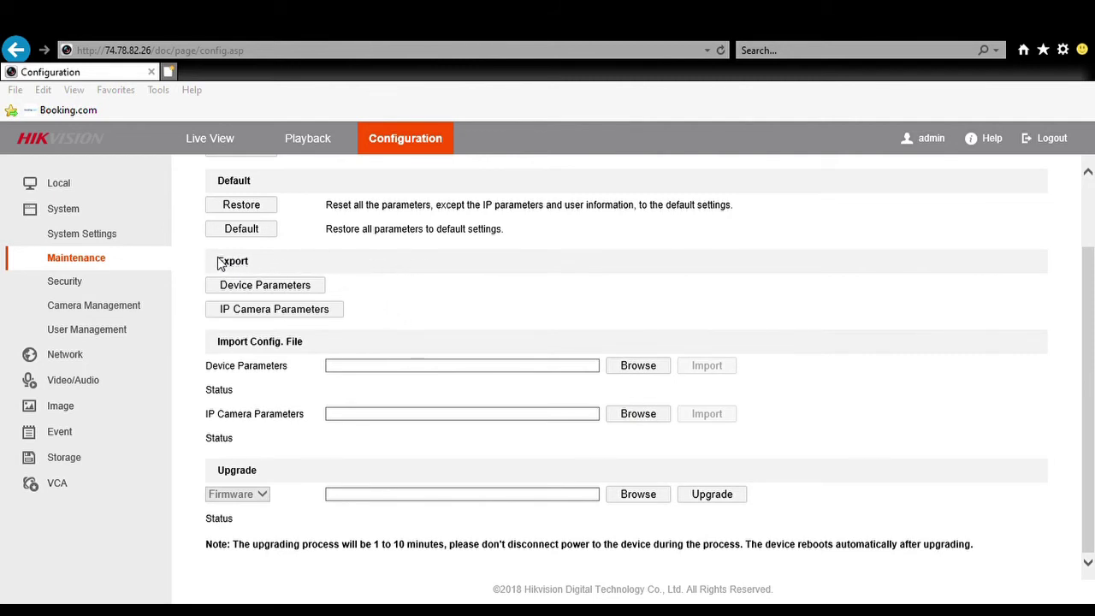
key("Return")
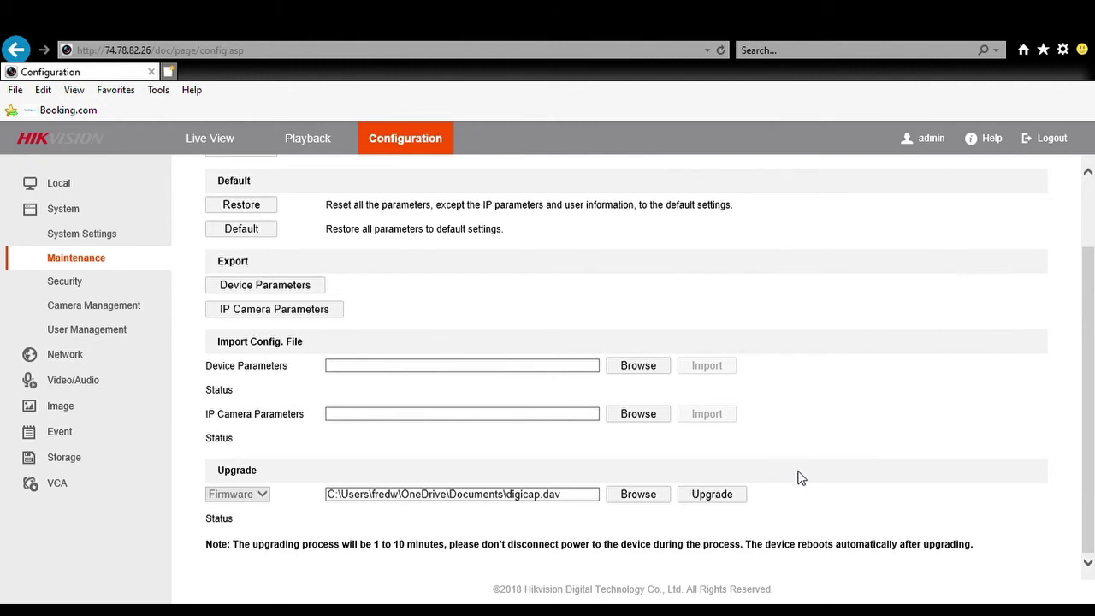
Step: Start the firmware upgrade and accept the automatic reboot warning
left_click(717, 490)
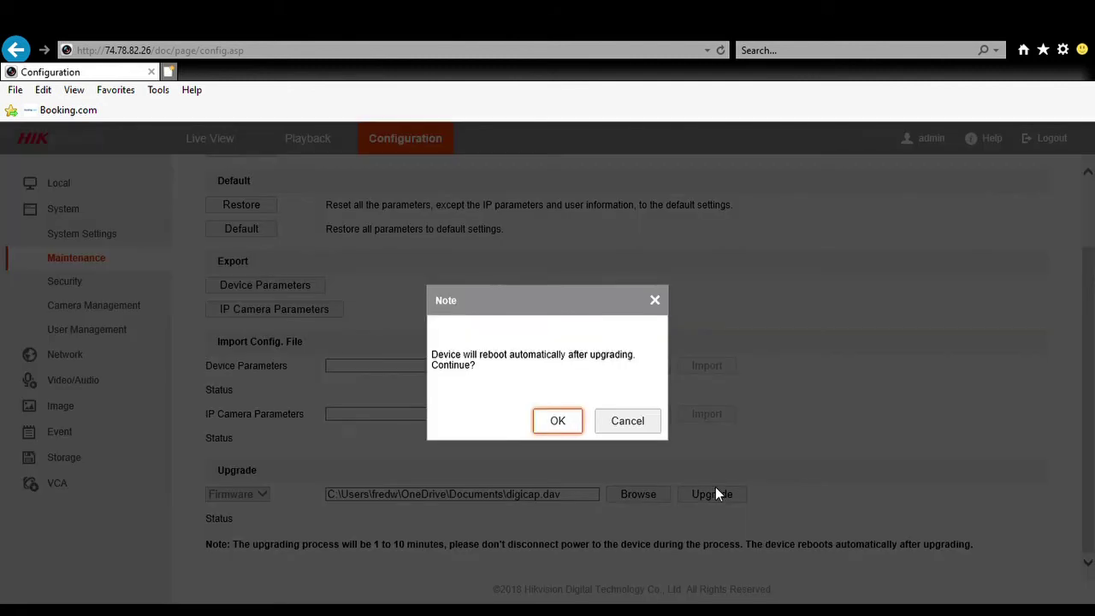
left_click(561, 421)
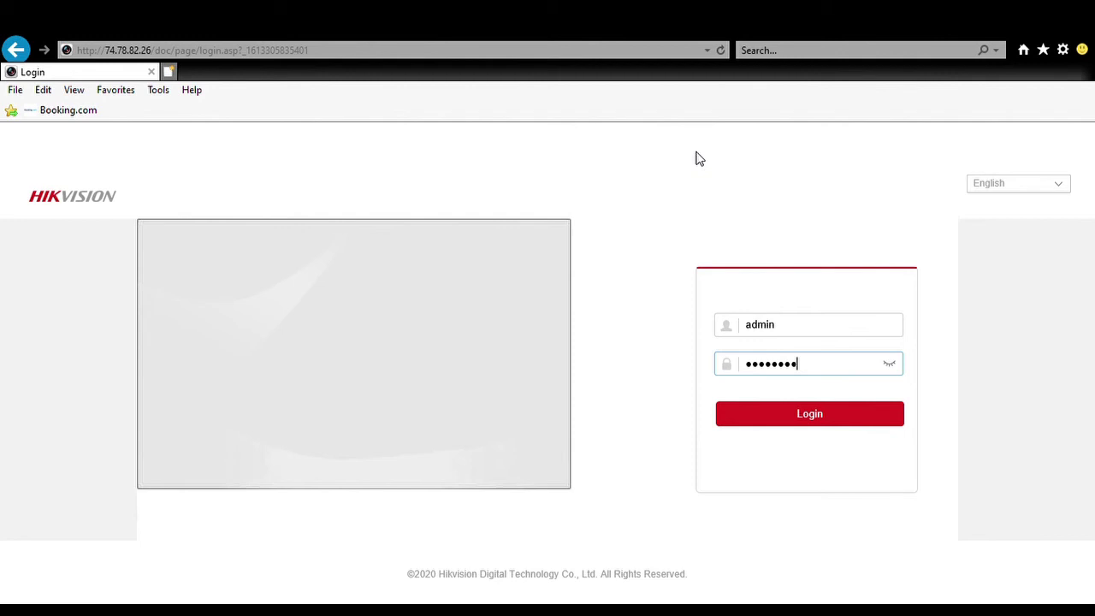
Step: Log back in to the upgraded recorder and open the Configuration tab
left_click(825, 418)
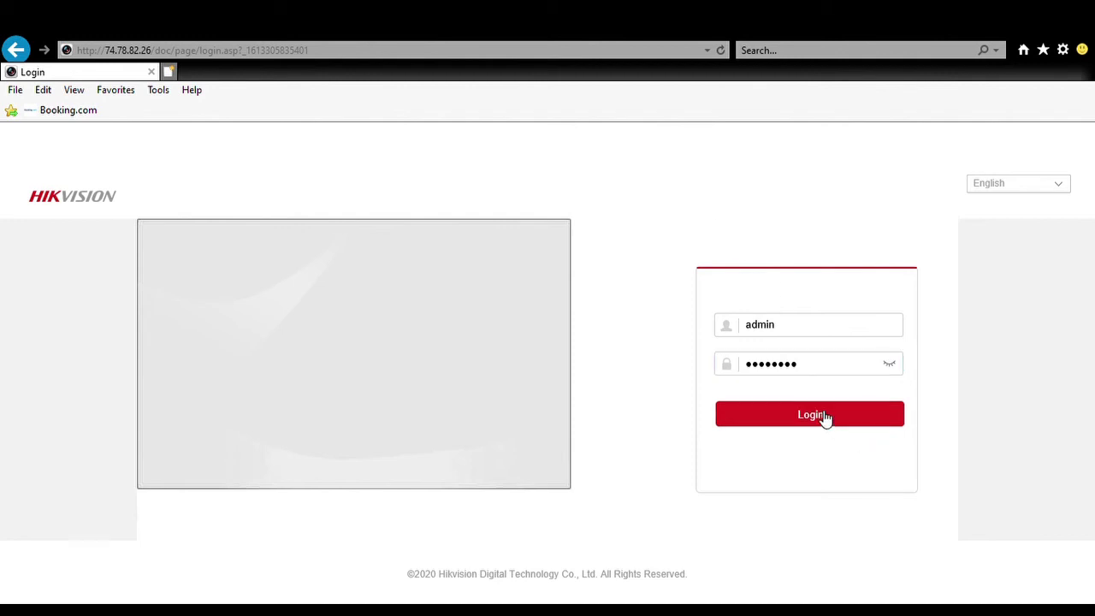
left_click(826, 417)
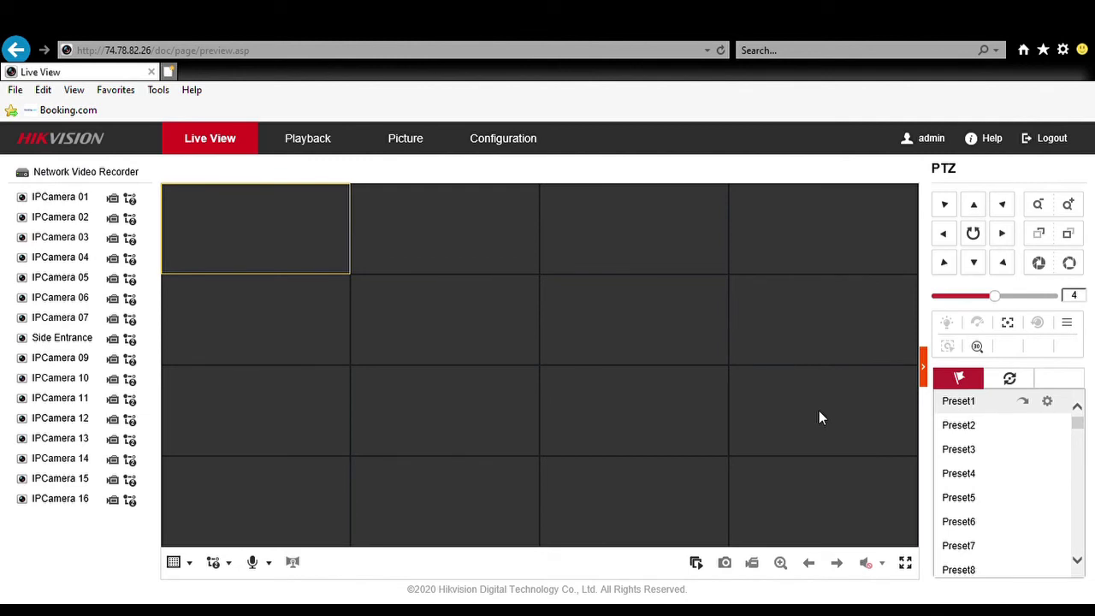
left_click(503, 142)
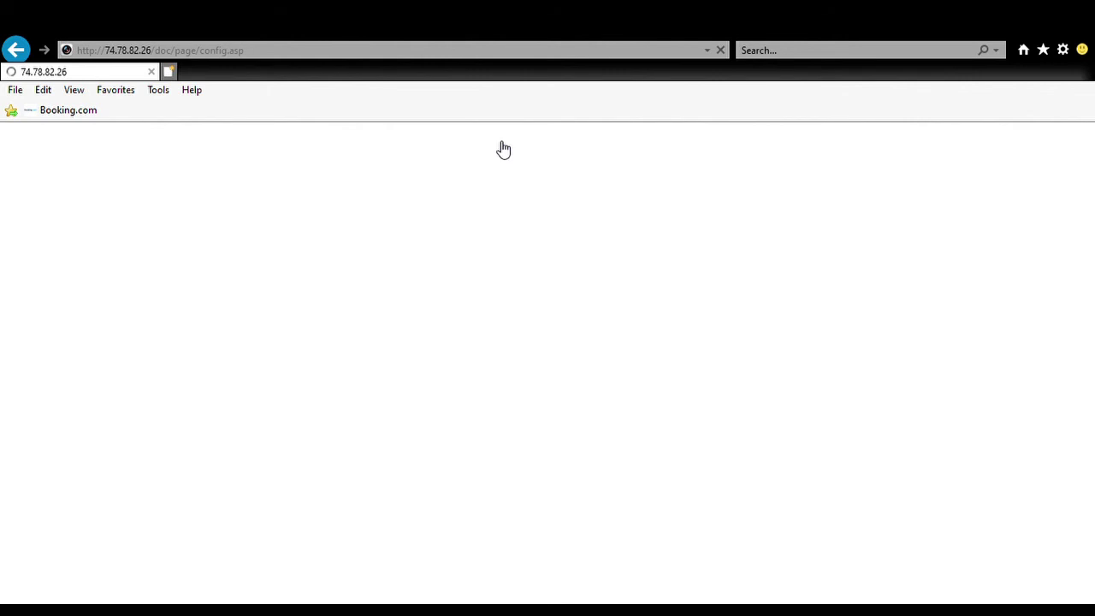